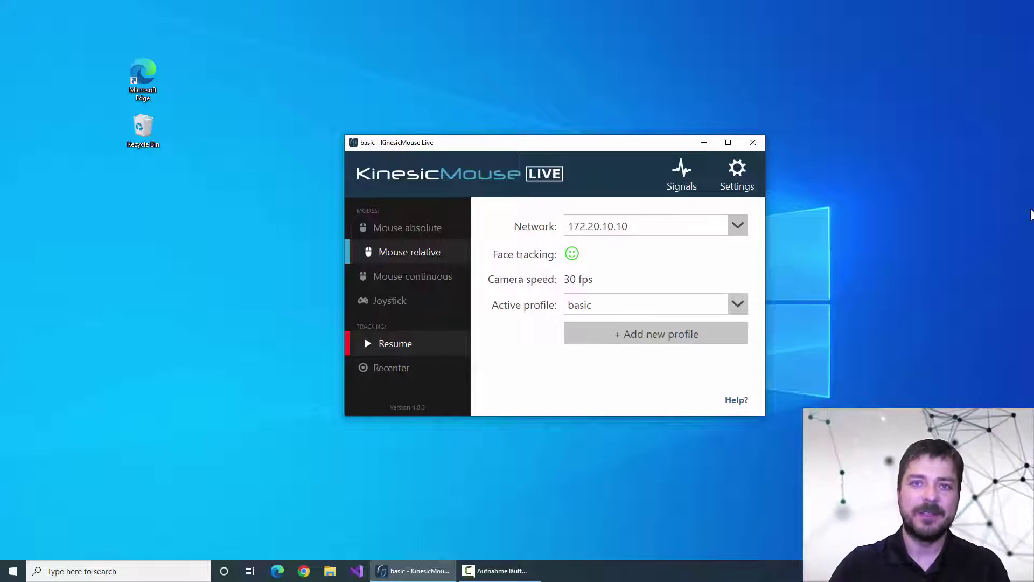
Bring up the Mouse Buttons settings listing left, right, double, click & drag and middle click.
left_click(736, 187)
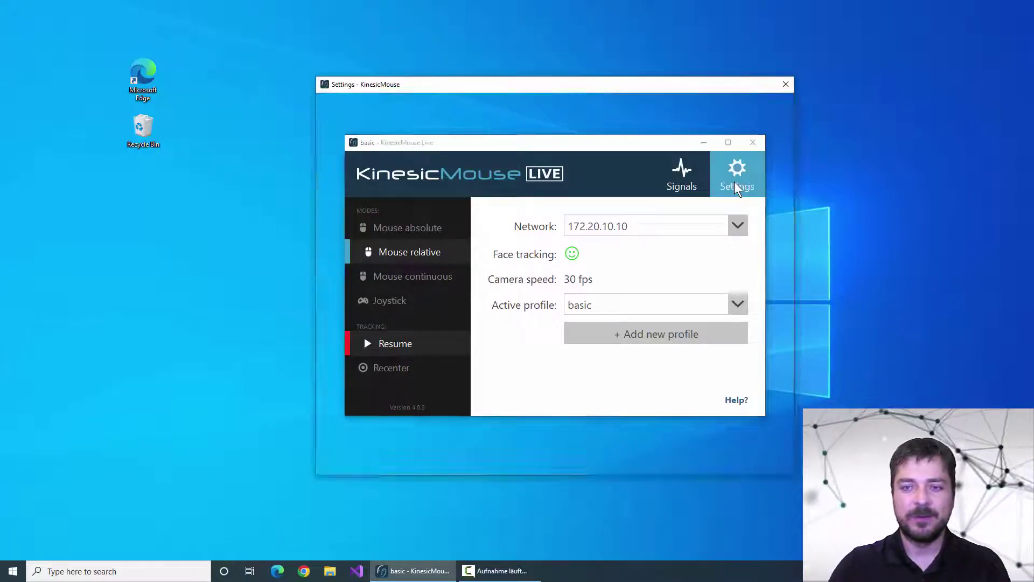
left_click(353, 222)
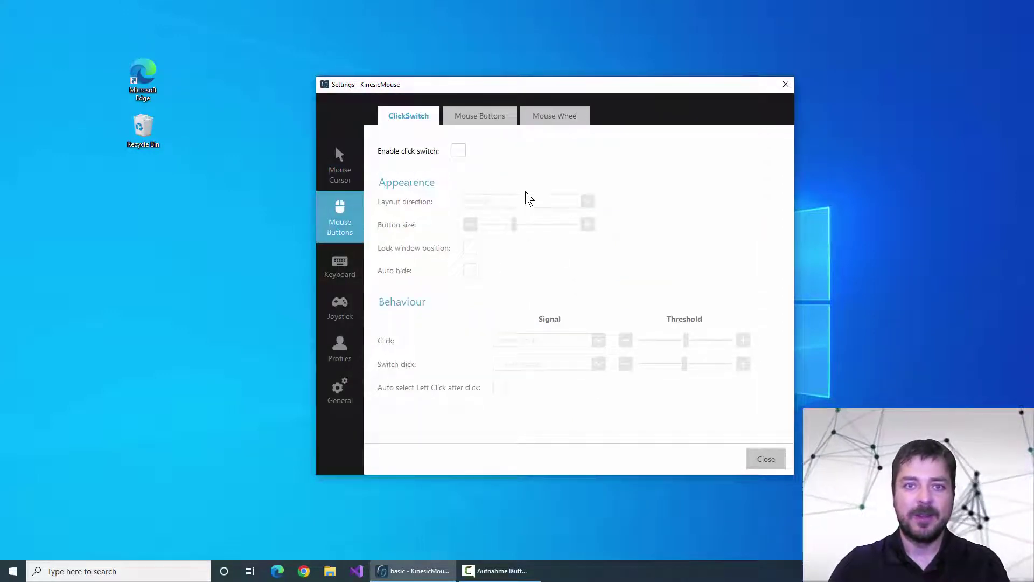
left_click(496, 115)
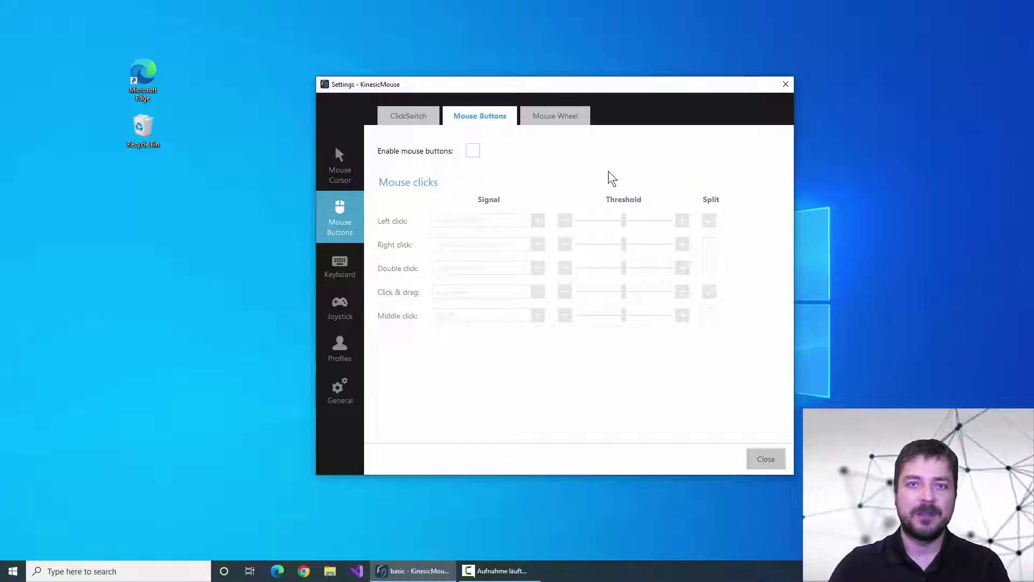
Enable the click switch, nudging its panel up-right and enlarging its buttons slightly.
left_click(425, 120)
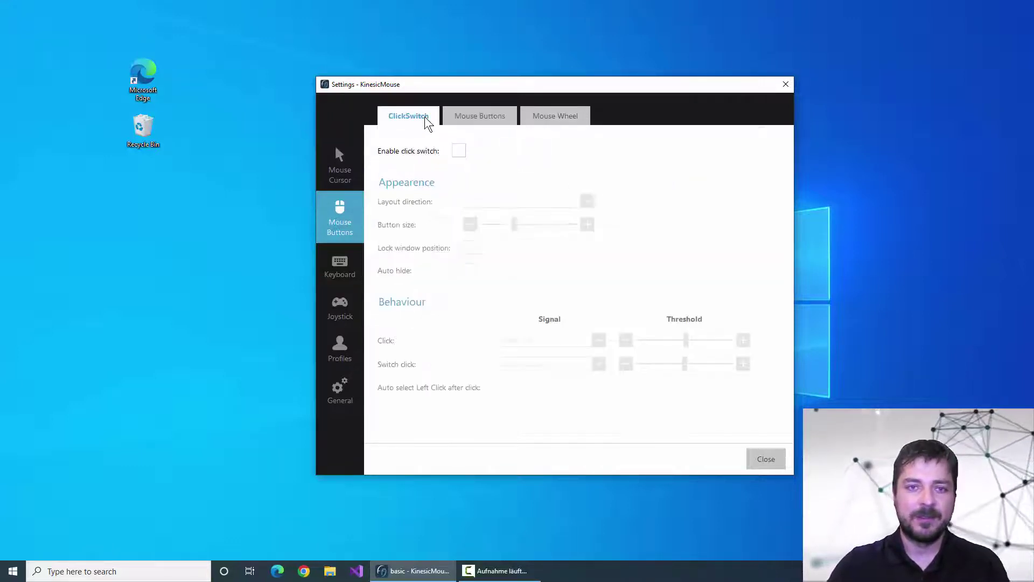
left_click(459, 151)
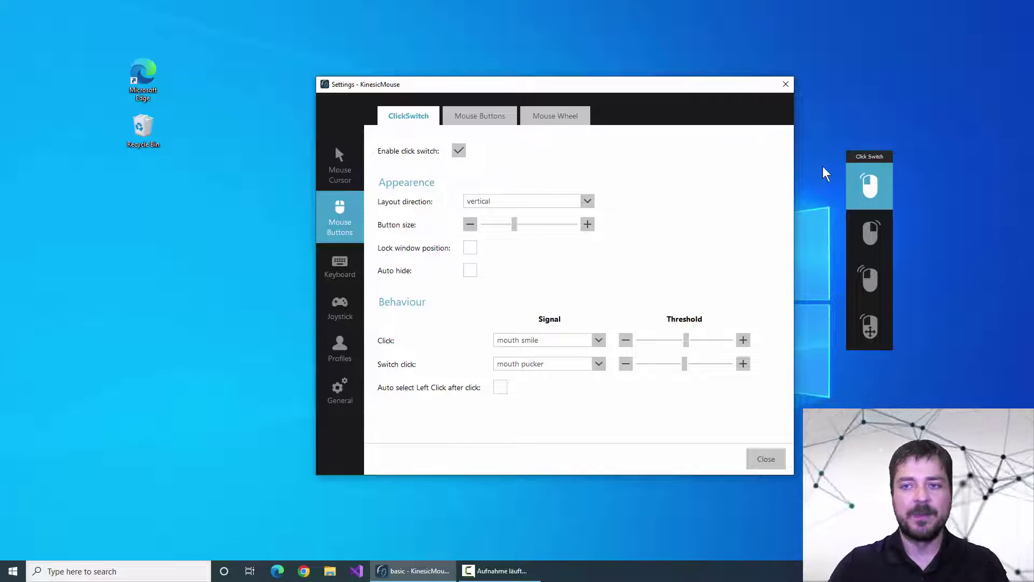
left_click_drag(865, 157, 891, 137)
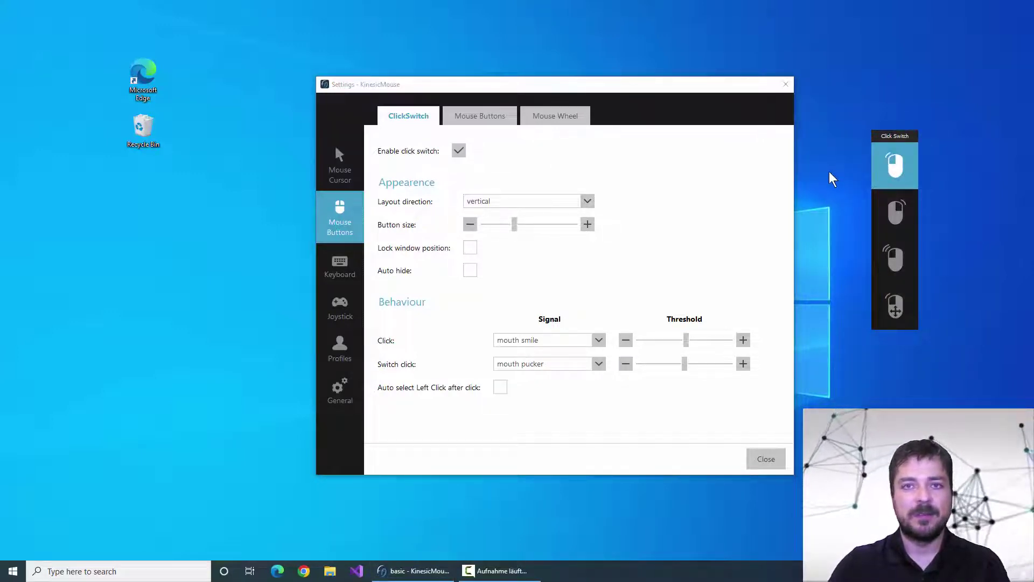
key("Right")
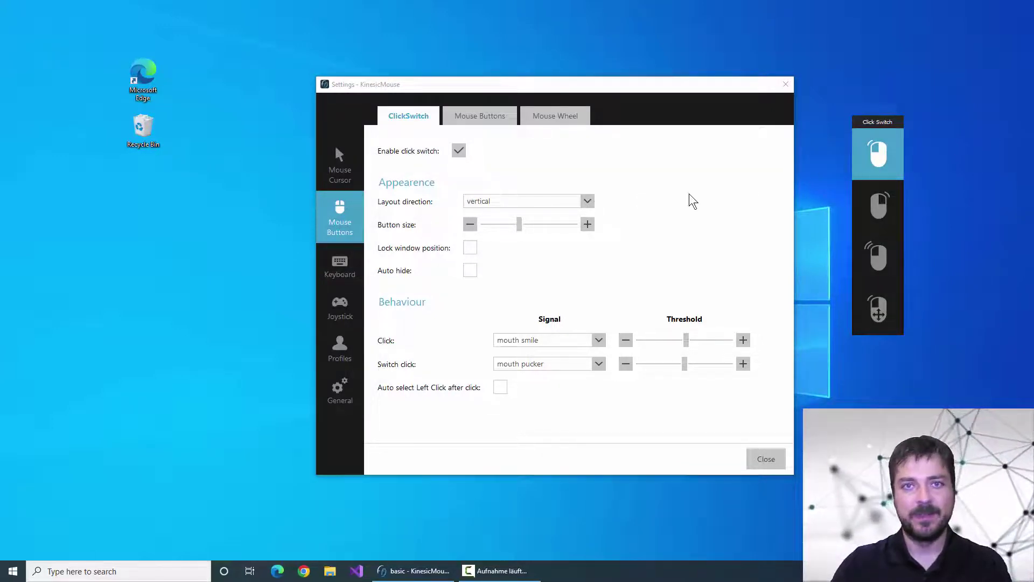
Make the Click Switch panel horizontal at the top centre of the screen with larger buttons.
left_click(587, 202)
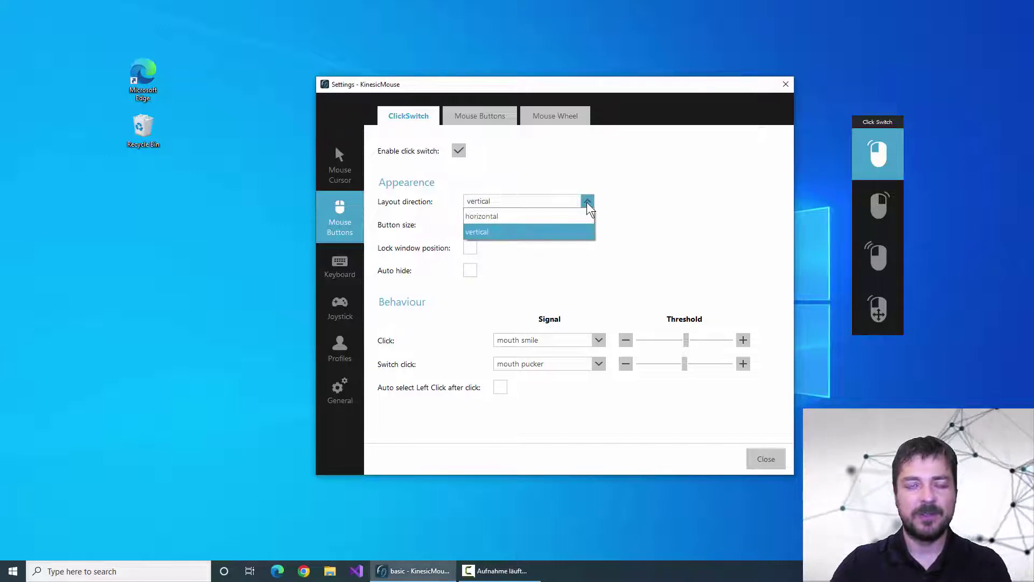
left_click(558, 217)
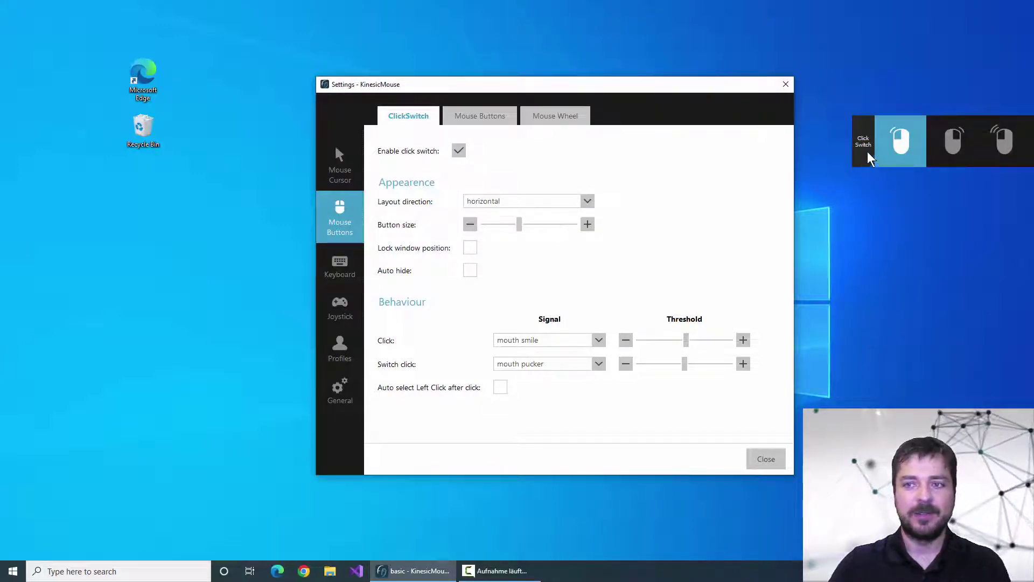
left_click_drag(868, 152, 467, 53)
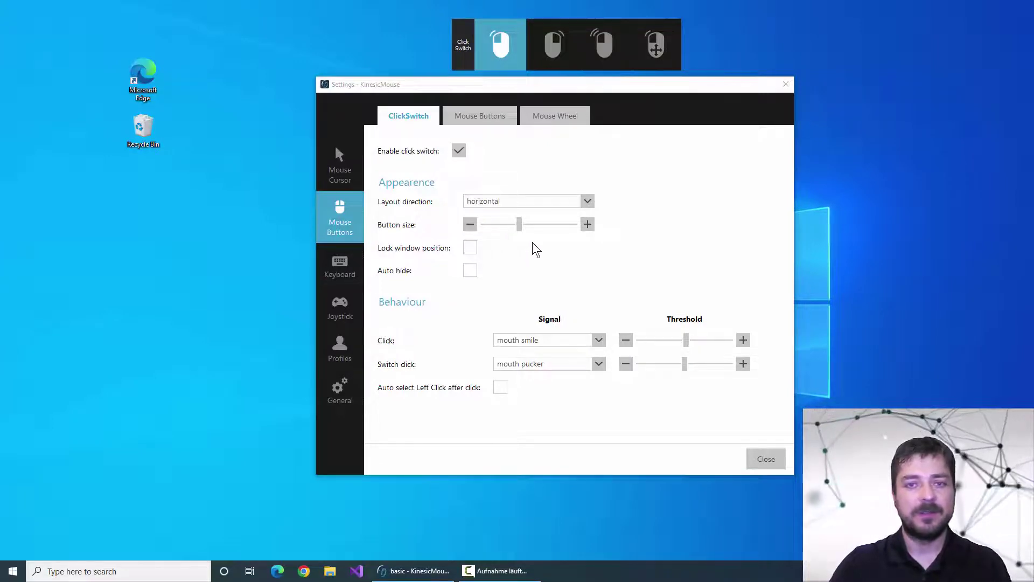
mouse_move(522, 227)
left_mouse_down()
mouse_move(539, 228)
mouse_move(526, 225)
left_mouse_up()
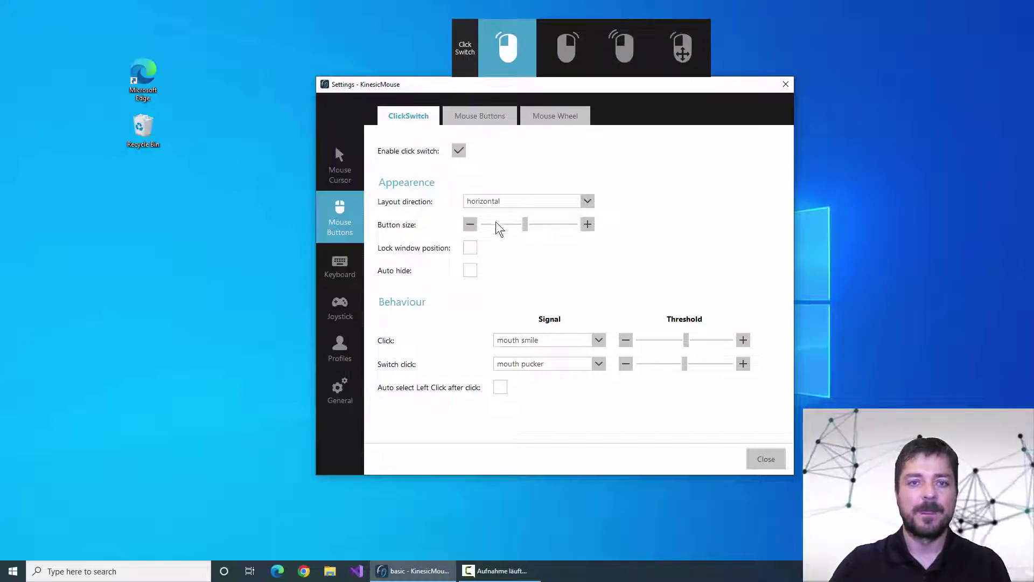
Set the Click Switch panel back to vertical and move it to the right screen edge.
left_click(584, 201)
left_click(522, 228)
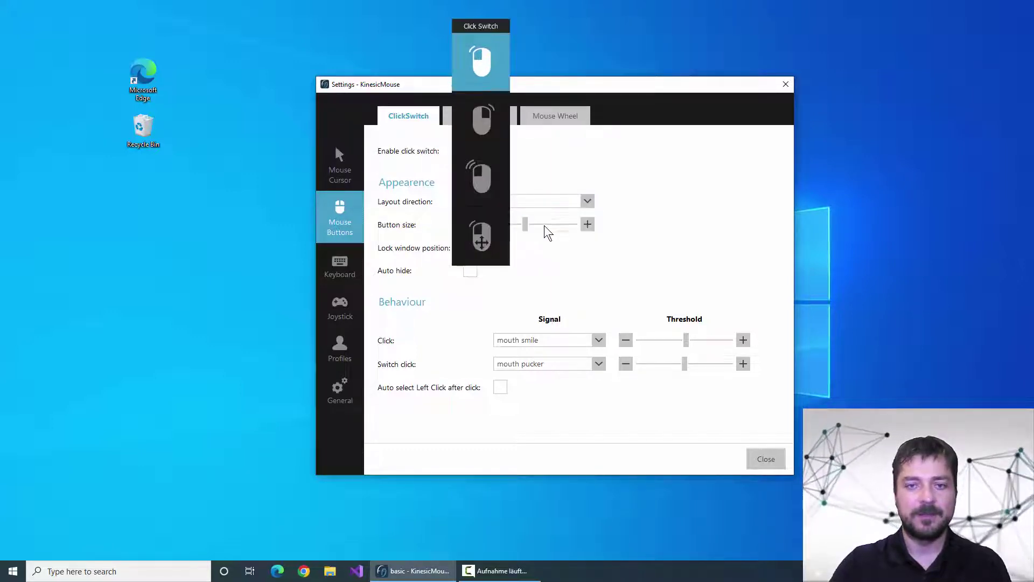
left_click_drag(480, 27, 1003, 47)
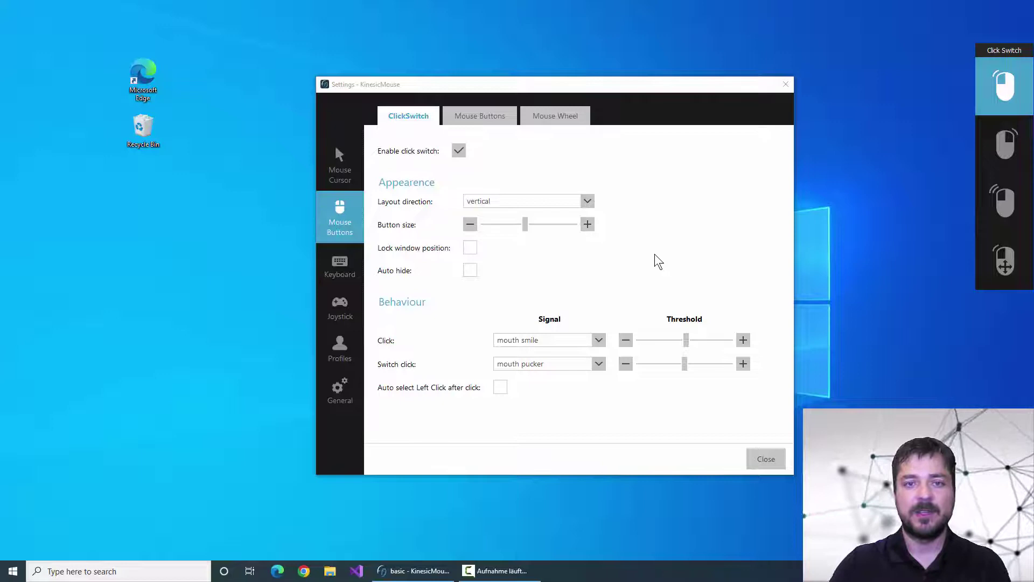
Lock the panel's window position, turning auto hide on and then back off.
left_click(469, 247)
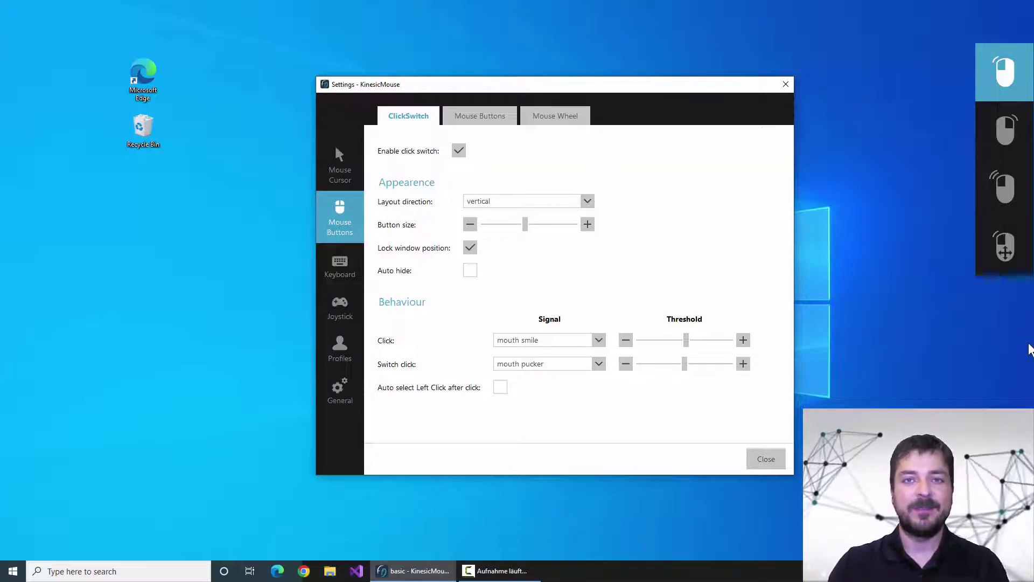
left_click(470, 271)
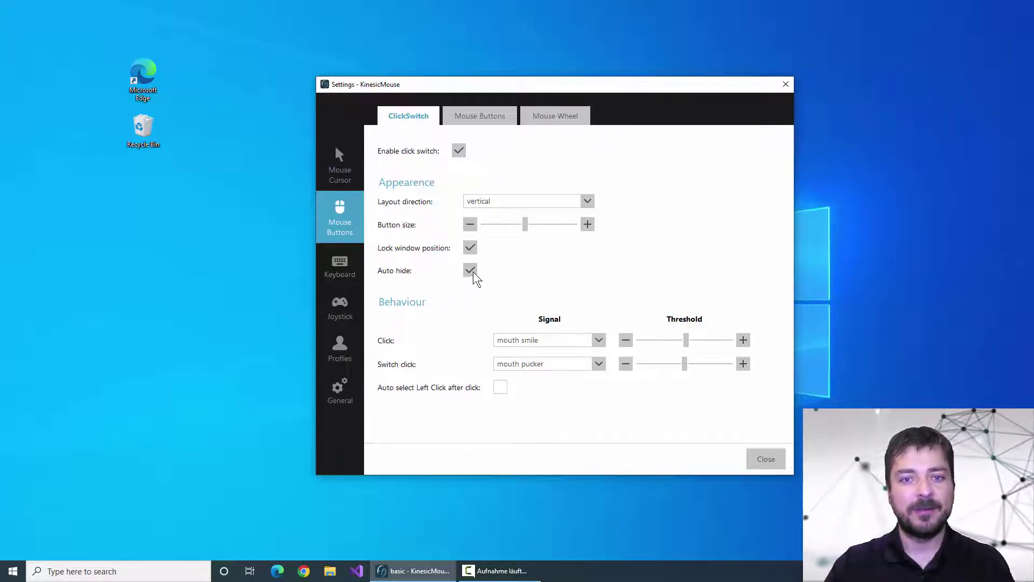
left_click(470, 270)
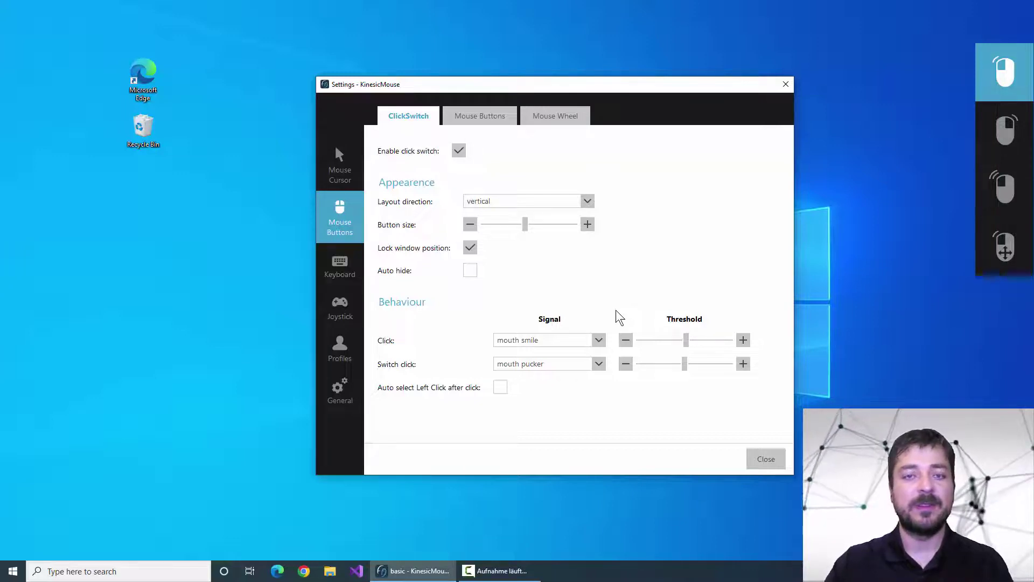
Set the switch click signal to NONE, keeping the click signal on mouth smile.
left_click(602, 364)
left_click_drag(596, 470, 603, 386)
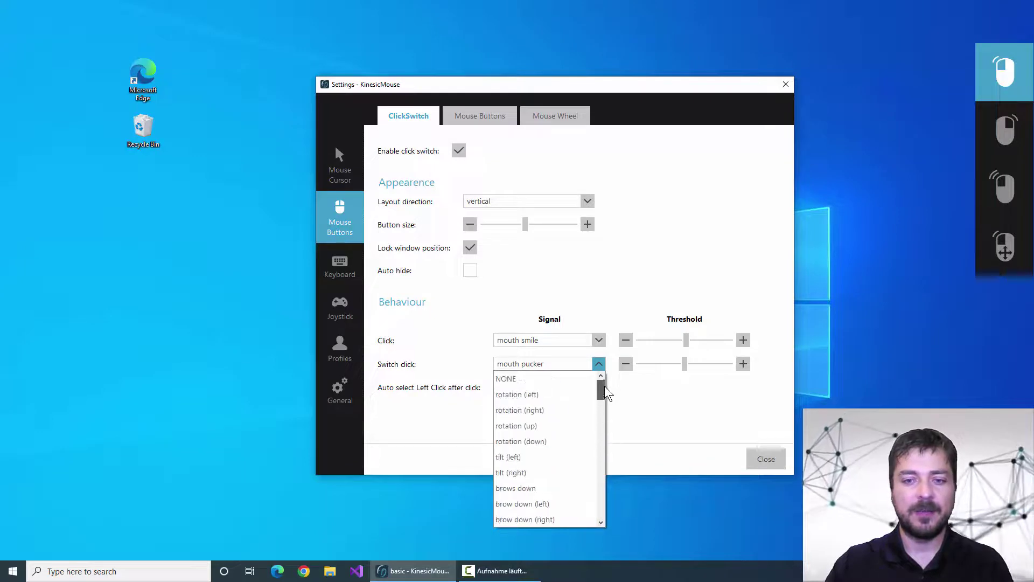
left_click(579, 377)
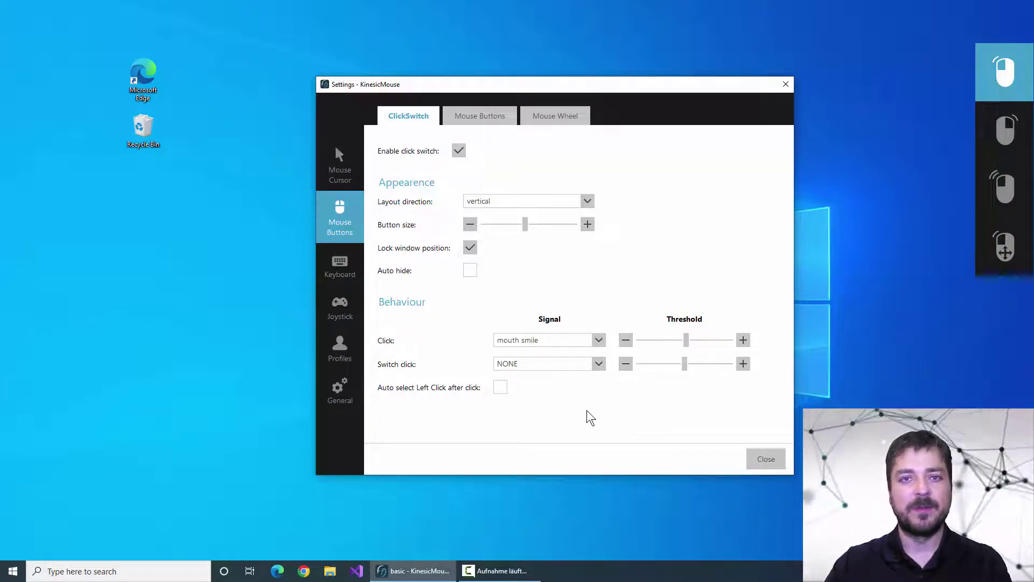
left_click(841, 306)
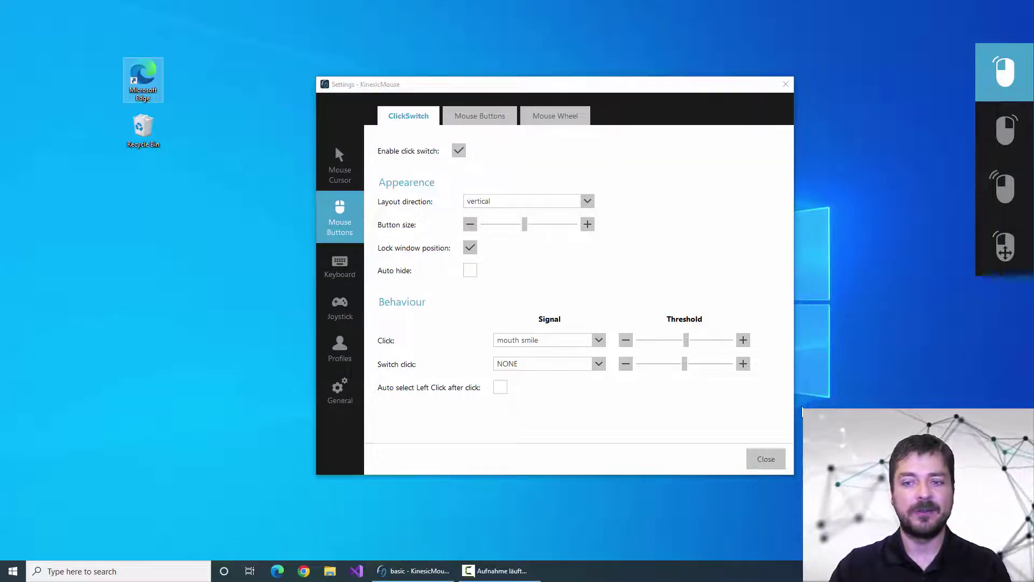
Close Settings, resume face tracking, and try the right-click, double-click and drag ClickSwitch modes.
left_click(762, 459)
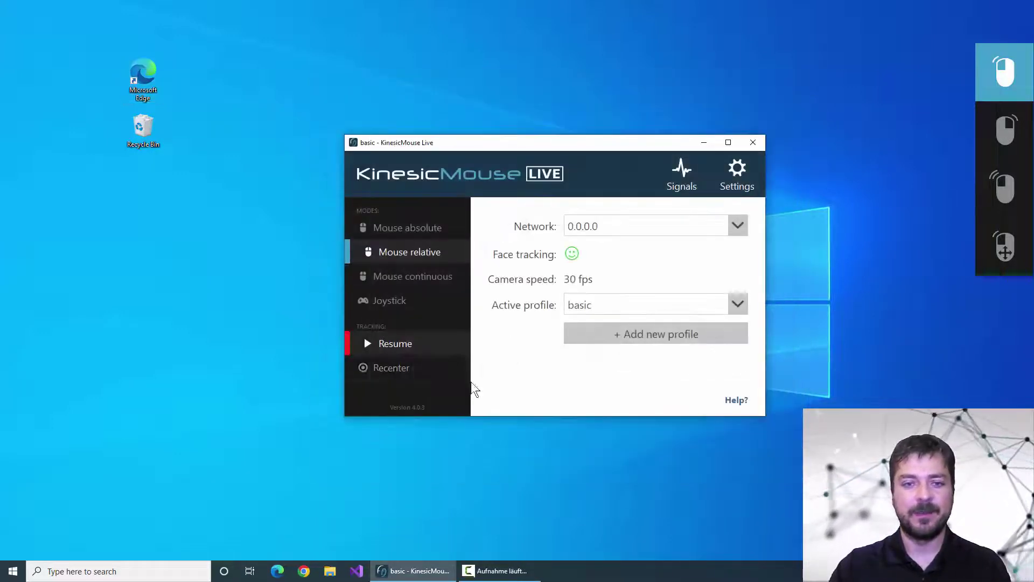
left_click(416, 341)
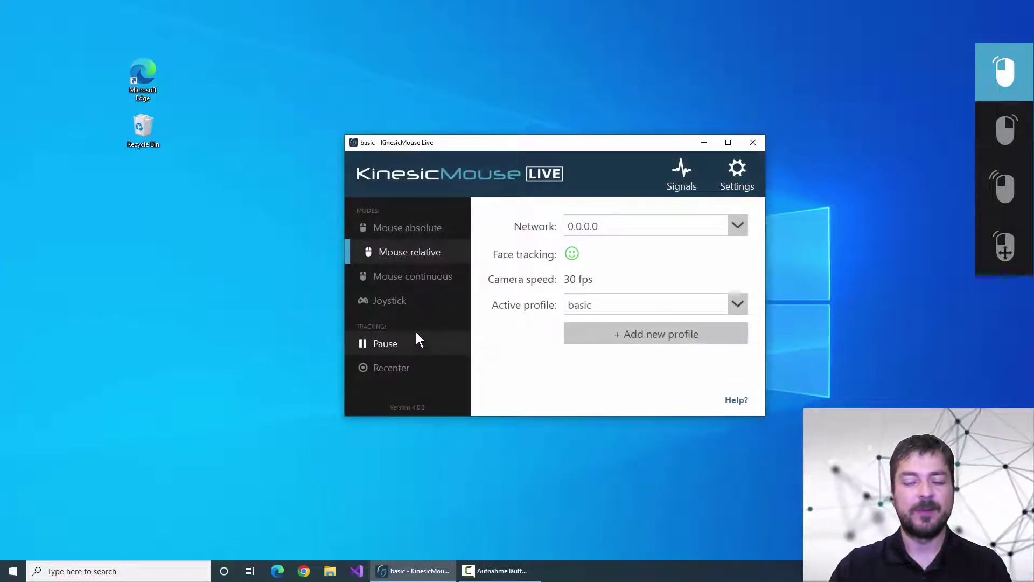
left_click(1005, 146)
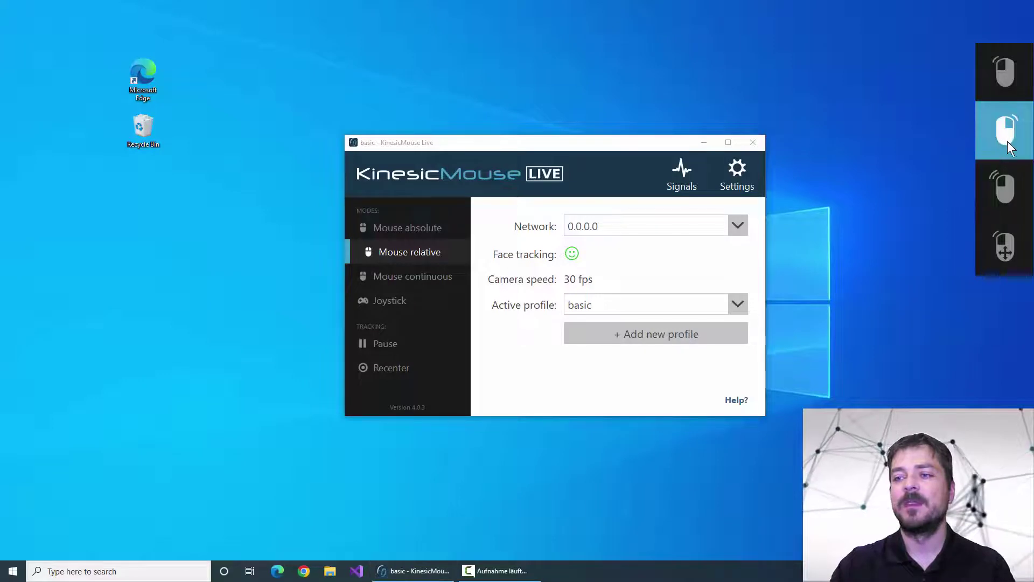
left_click(1009, 187)
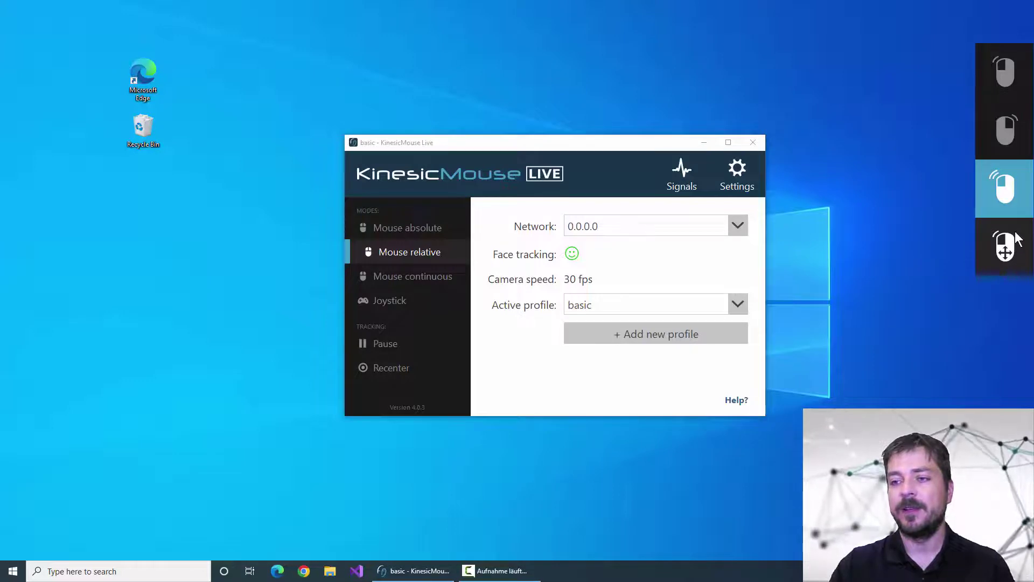
left_click(1003, 246)
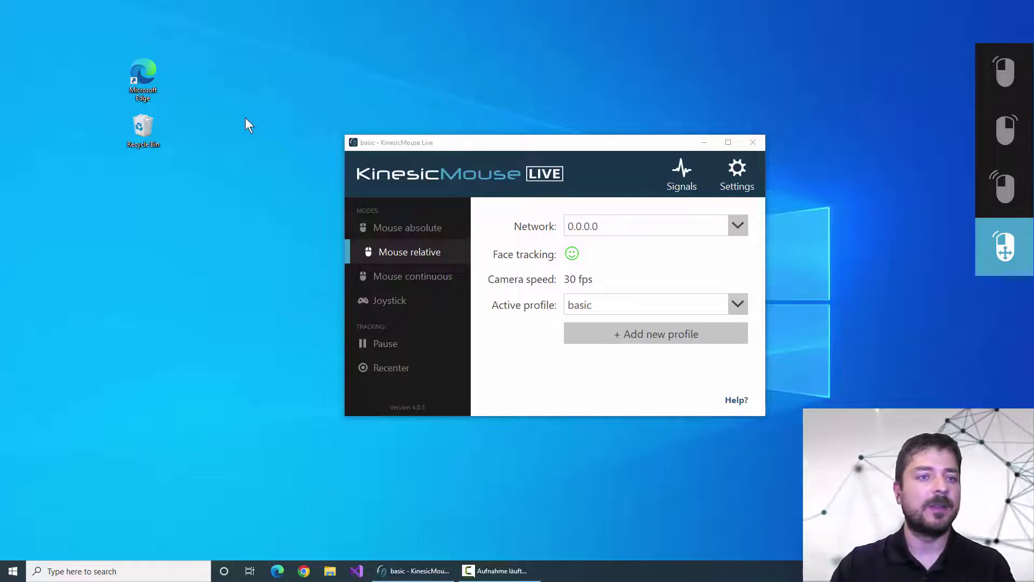
Drag the Edge shortcut to the top centre, then double-click it to open Edge.
left_click_drag(155, 75, 570, 75)
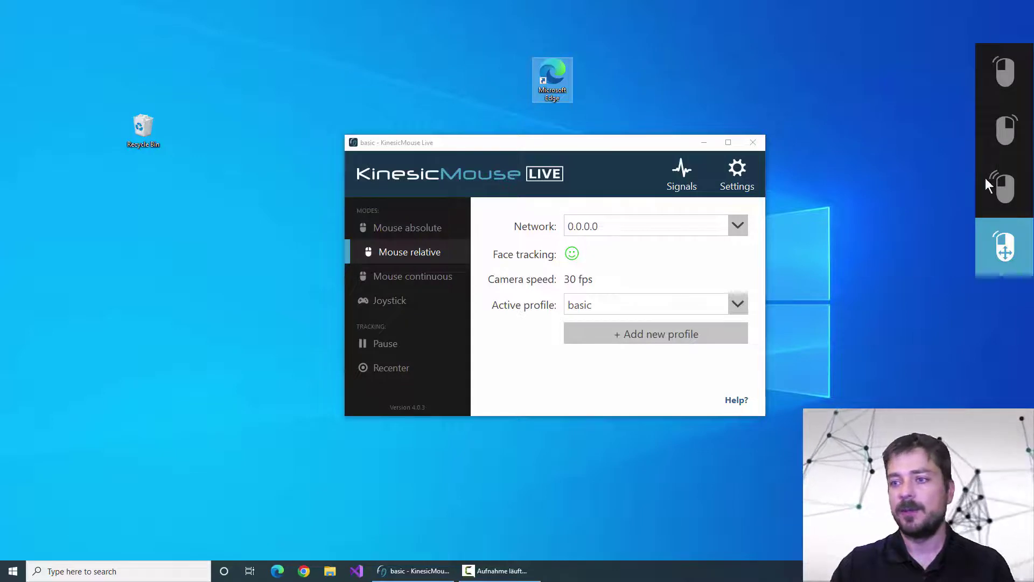
left_click(993, 197)
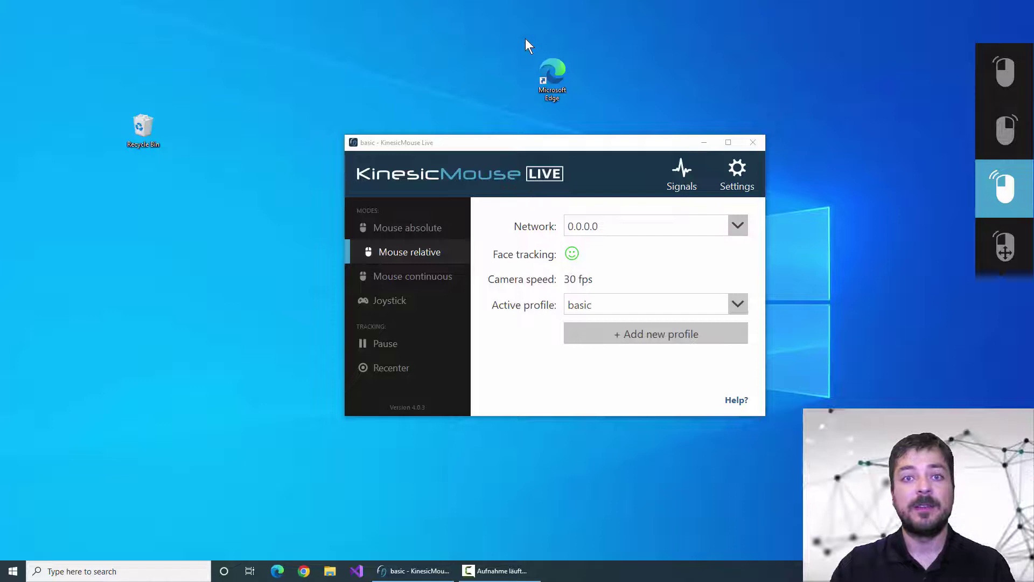
double_click(555, 76)
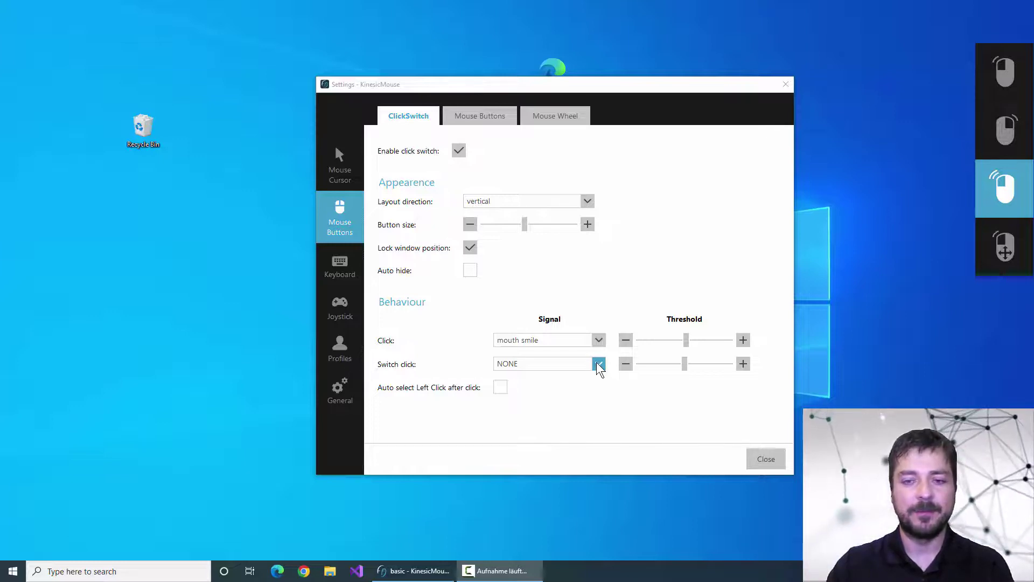
Choose cheek puff as the Switch click signal and close Settings.
left_click(599, 365)
scroll(596, 367, "down", 5)
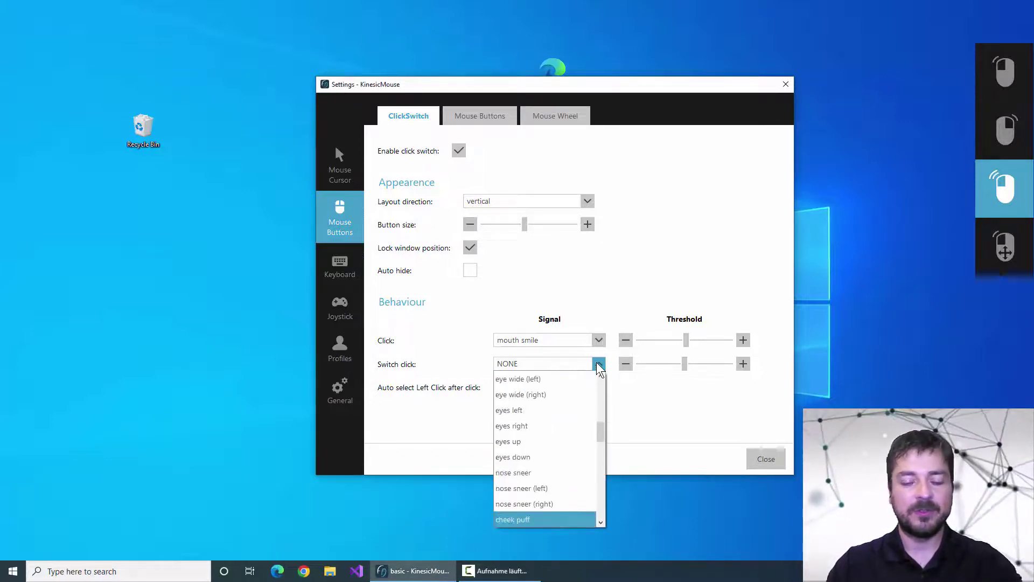
left_click(548, 518)
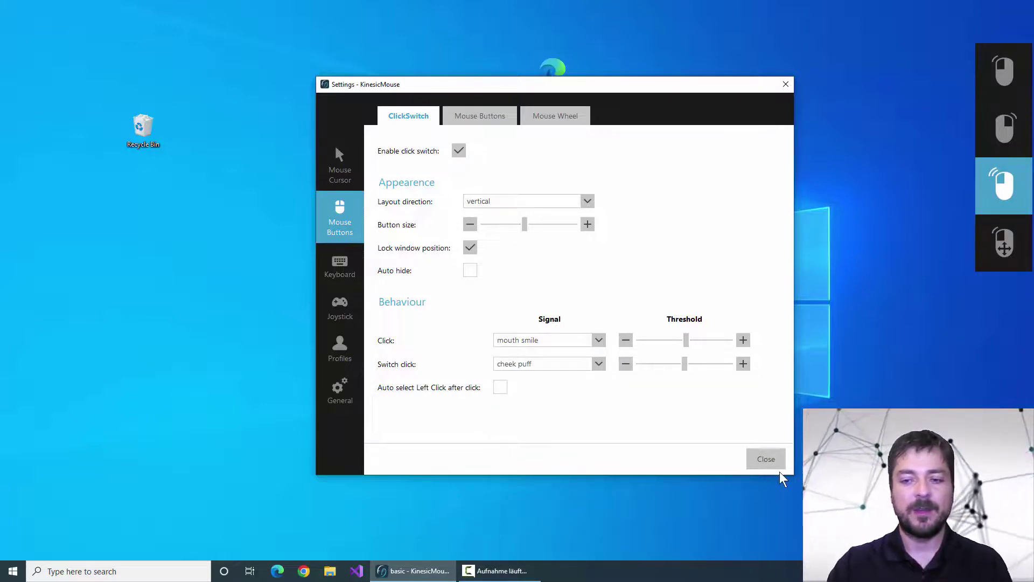
left_click(774, 455)
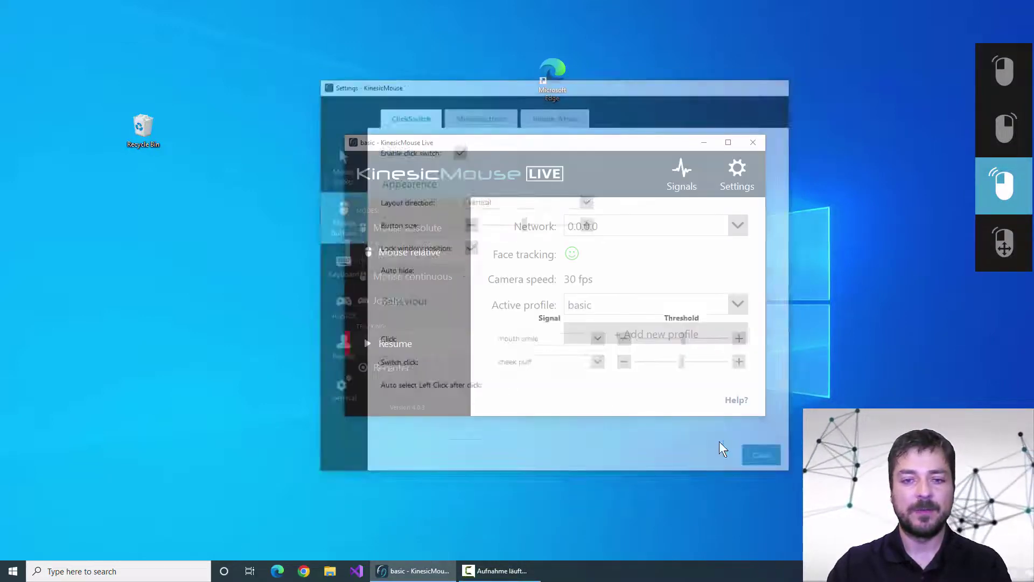
Resume tracking and drag the Edge shortcut back above the Recycle Bin using drag mode.
left_click(425, 340)
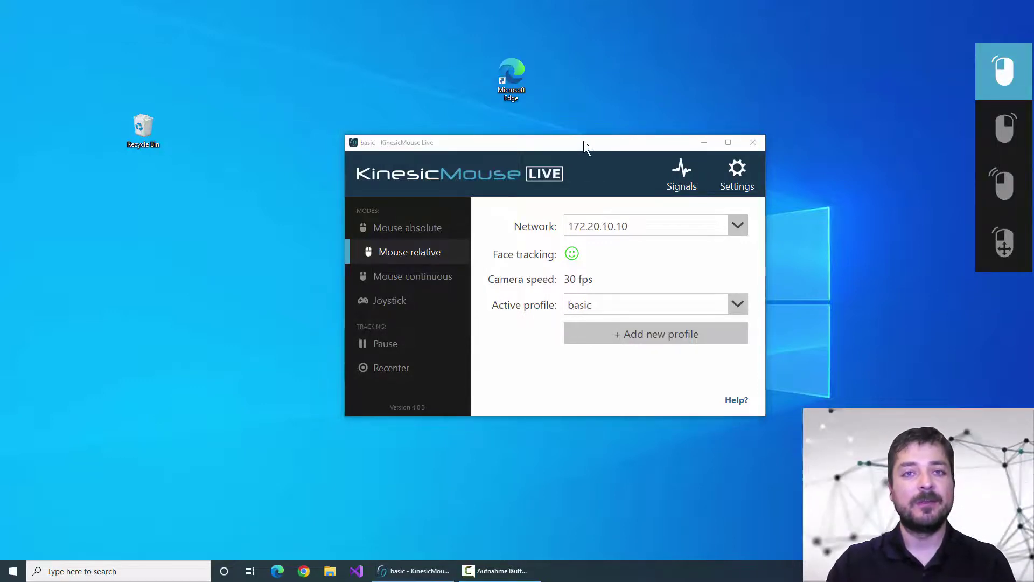
left_click(568, 187)
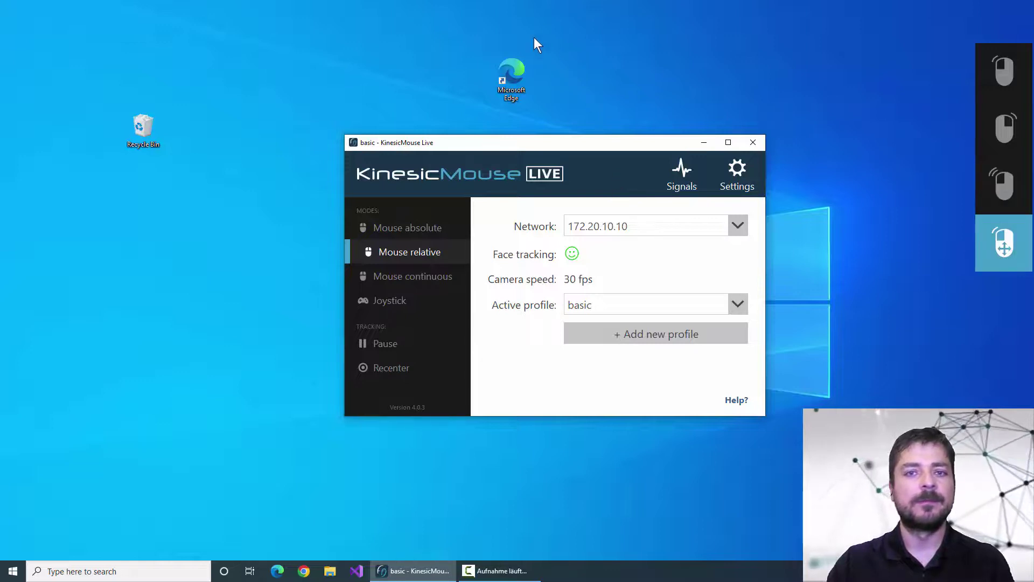
left_click_drag(506, 76, 403, 79)
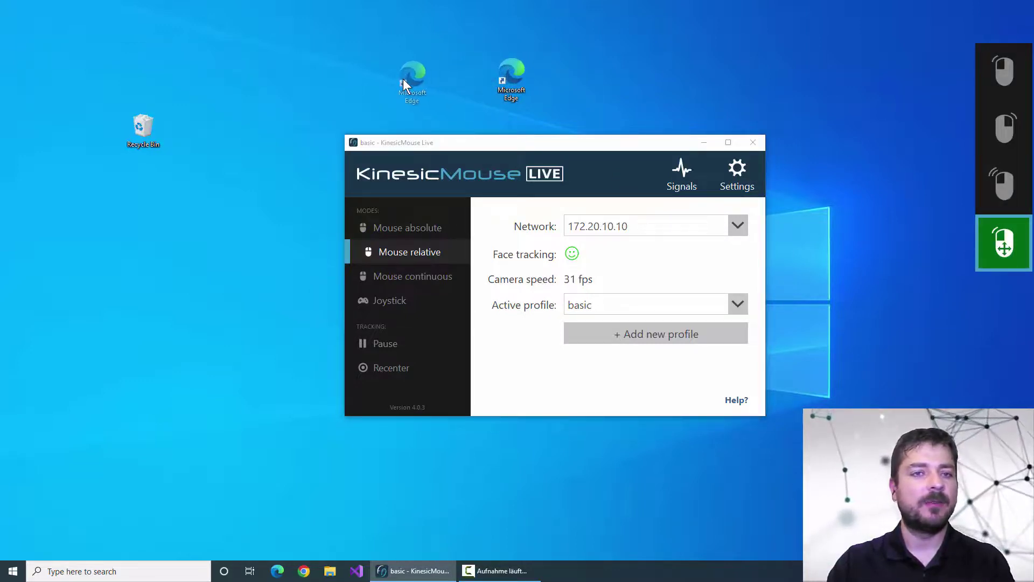
left_click_drag(290, 72, 134, 67)
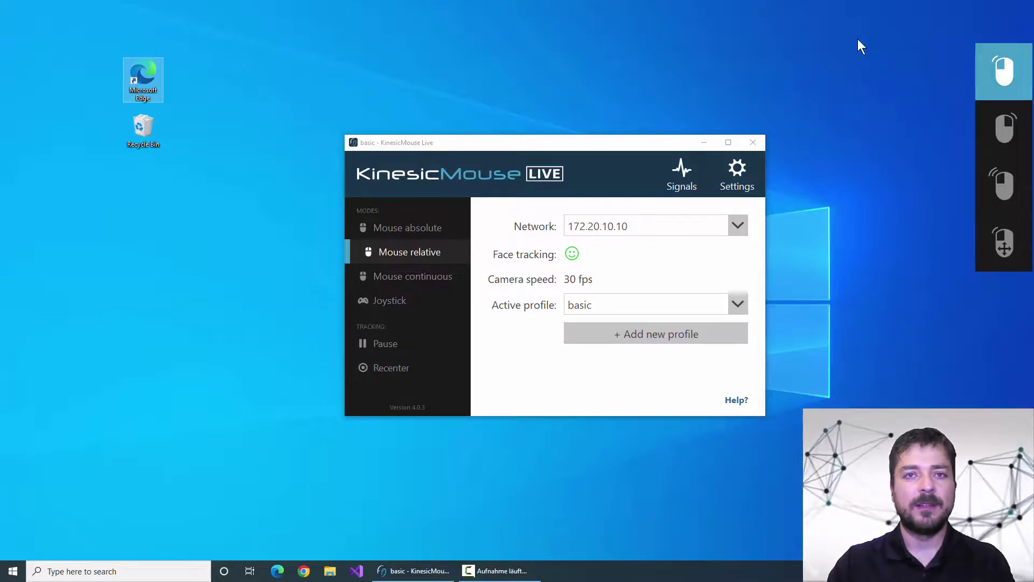
Turn on Auto select Left Click after click, then test it by double-clicking the Edge shortcut.
left_click(737, 175)
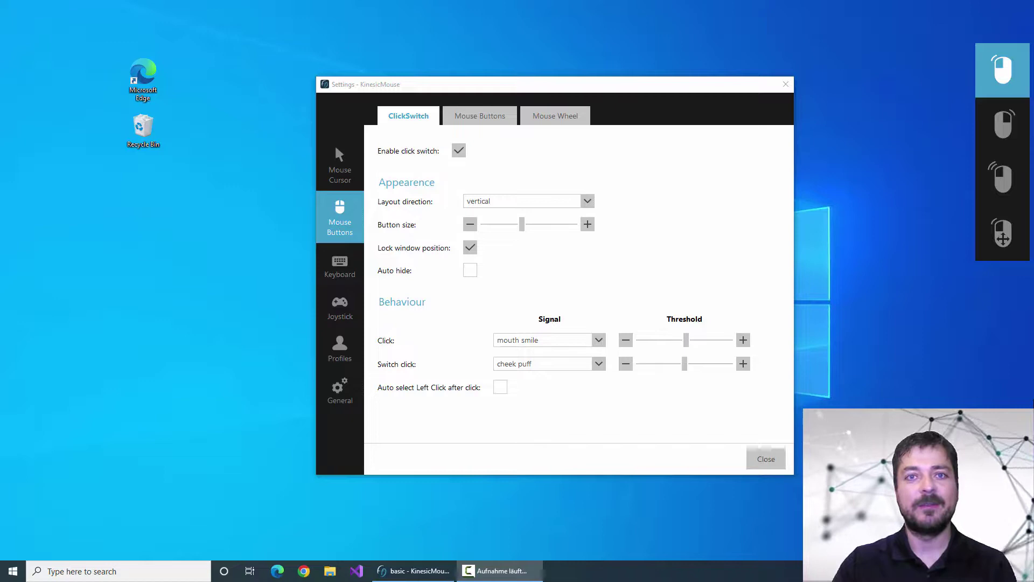
left_click(506, 386)
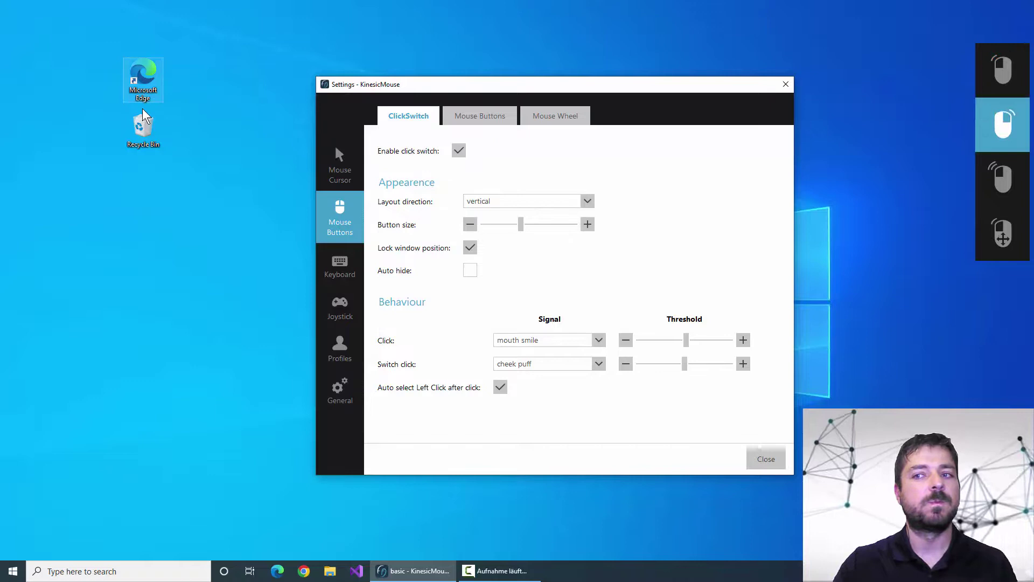
double_click(156, 67)
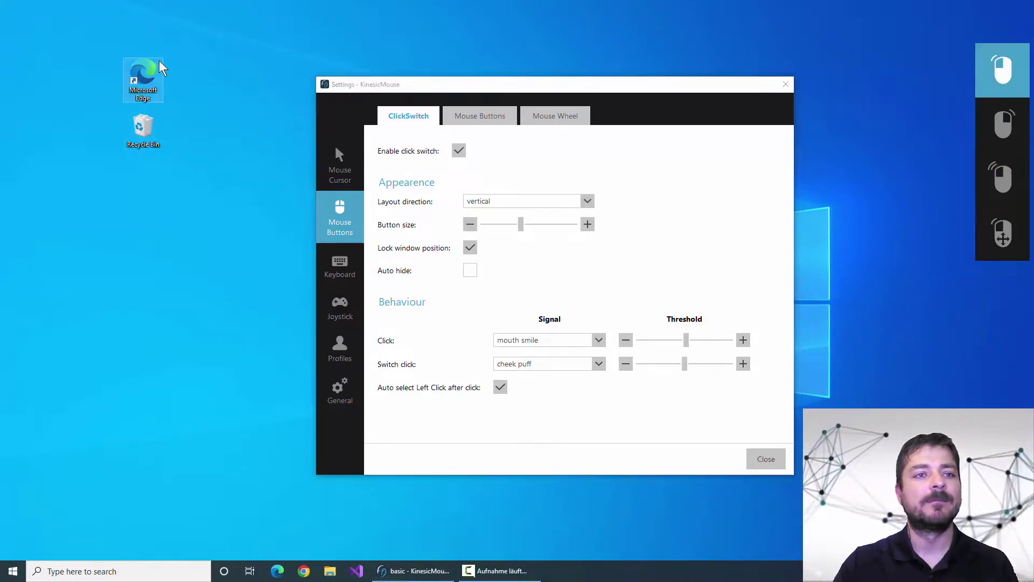